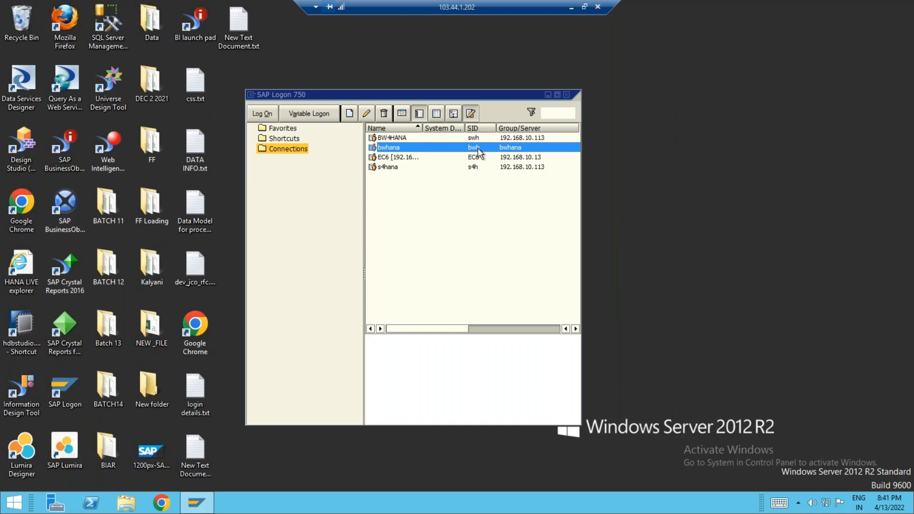
Step: Log on to the bwhana system with the remembered user name and the account password
{"action": "double_click", "coordinate": [514, 149]}
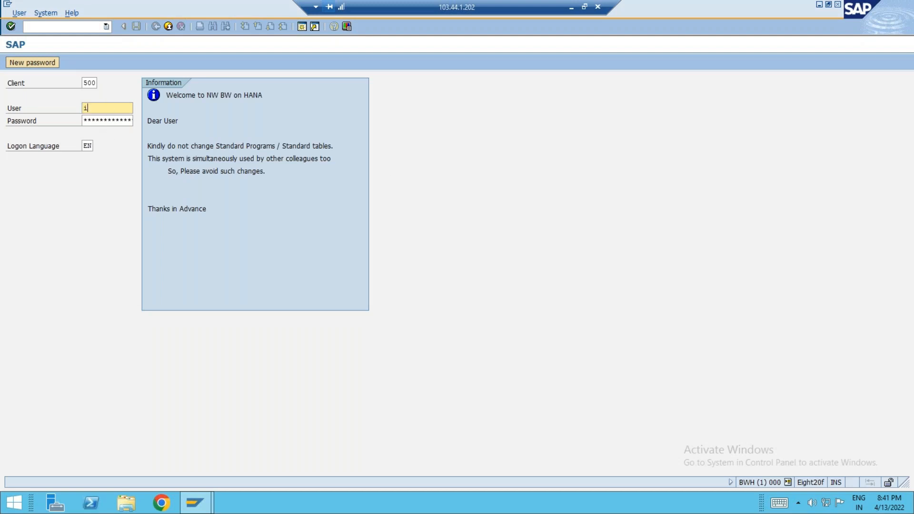
{"action": "left_click", "coordinate": [83, 108]}
{"action": "key", "text": "Down"}
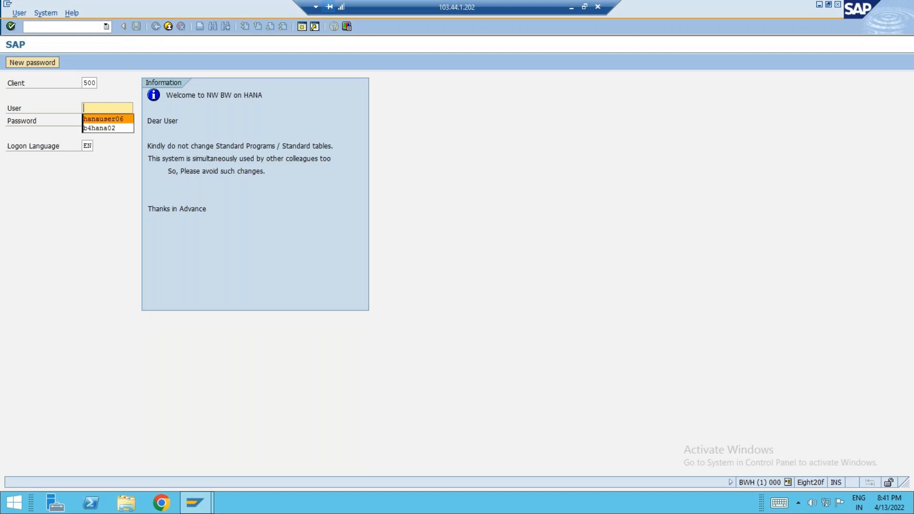
{"action": "key", "text": "Tab"}
{"action": "type", "text": "***"}
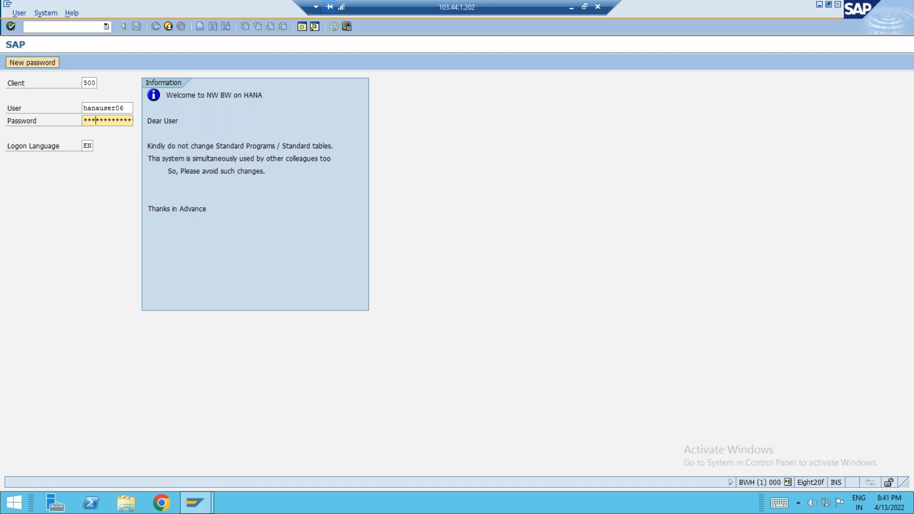
{"action": "key", "text": "Return"}
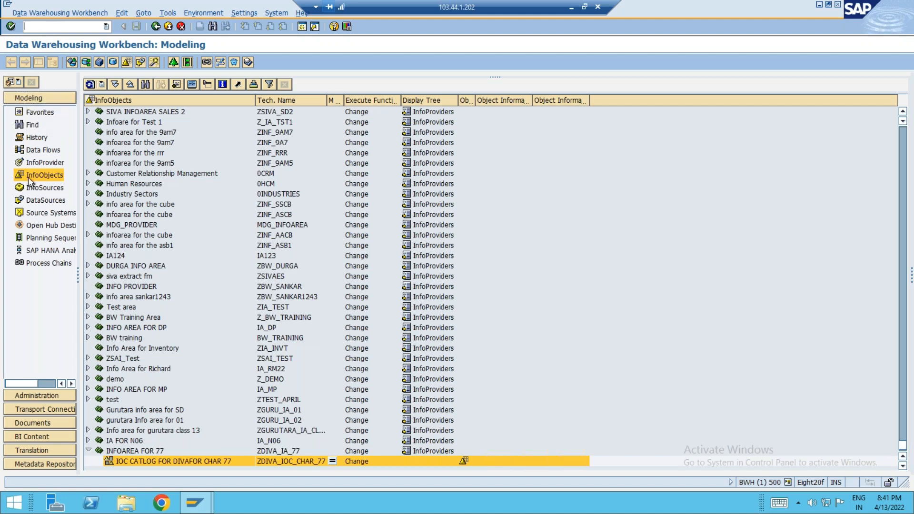
Step: Show the DataSources tree and open the context menu of its top DataSources node
{"action": "left_click", "coordinate": [45, 200]}
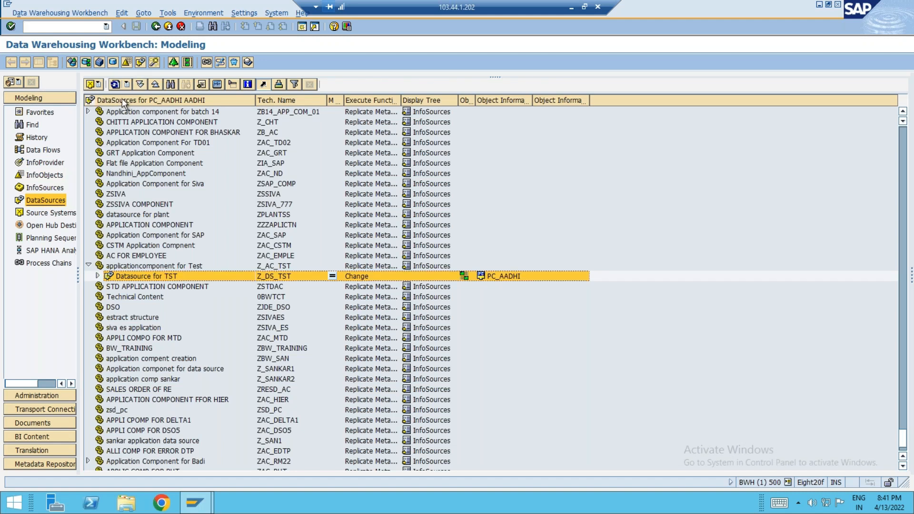
{"action": "right_click", "coordinate": [122, 98]}
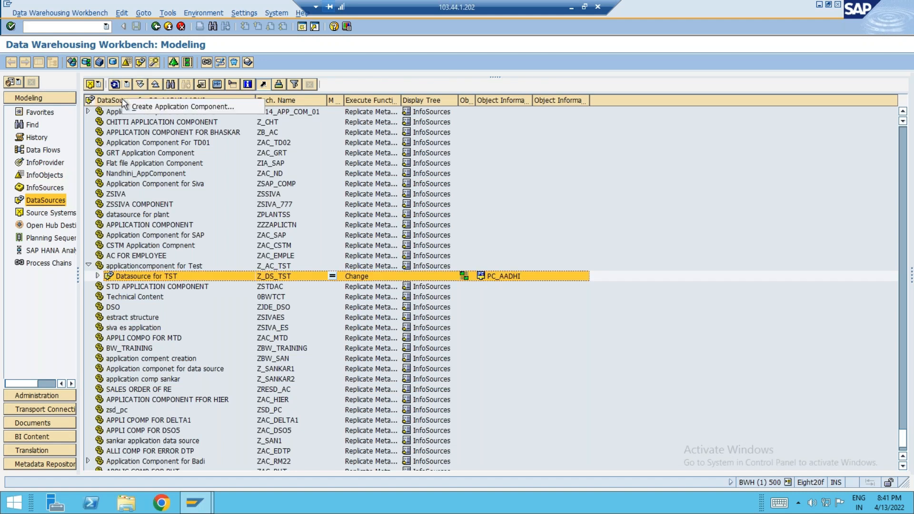
Step: Enter ZGURUTARA_AC_13 with long description 'Application coponent for gurutara 13' and confirm the new component
{"action": "left_click", "coordinate": [160, 107]}
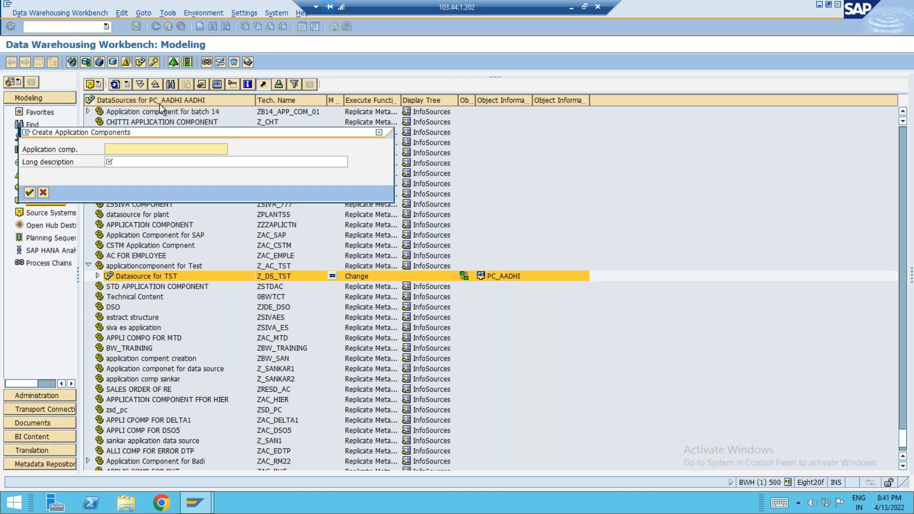
{"action": "type", "text": "Z"}
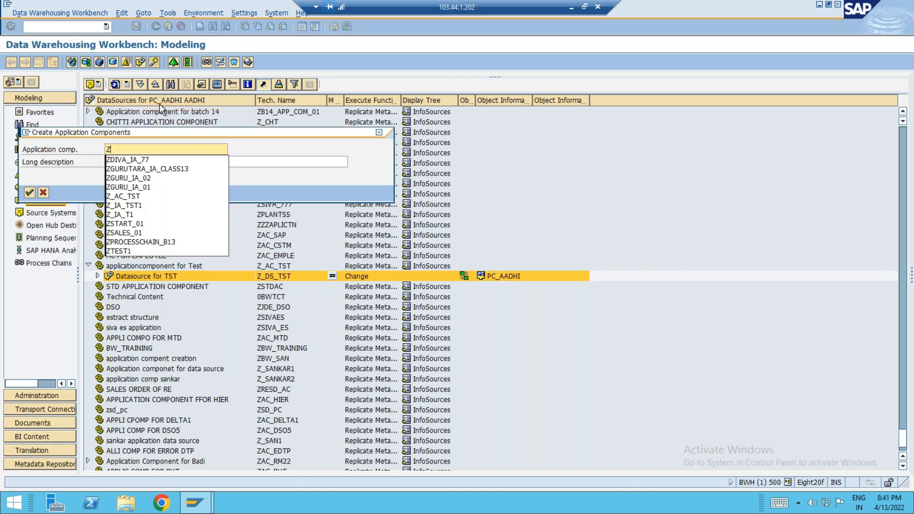
{"action": "type", "text": "GURU"}
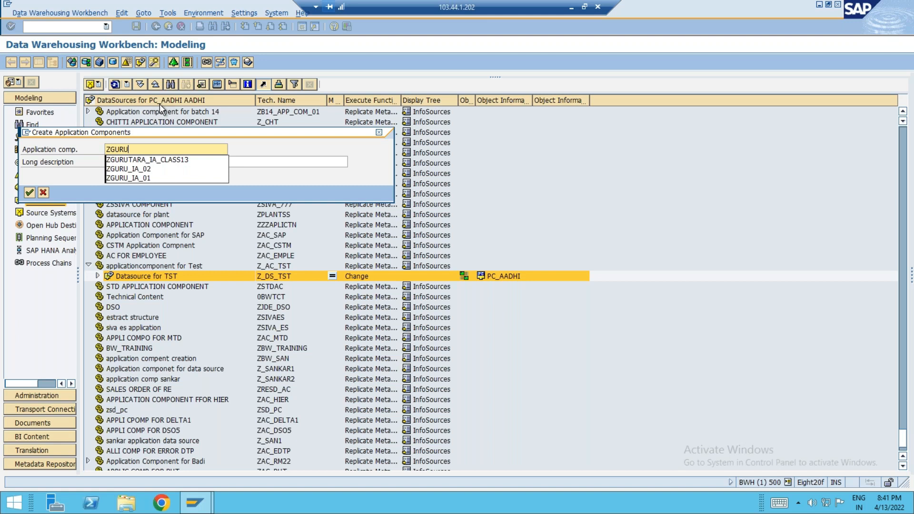
{"action": "type", "text": "TARA"}
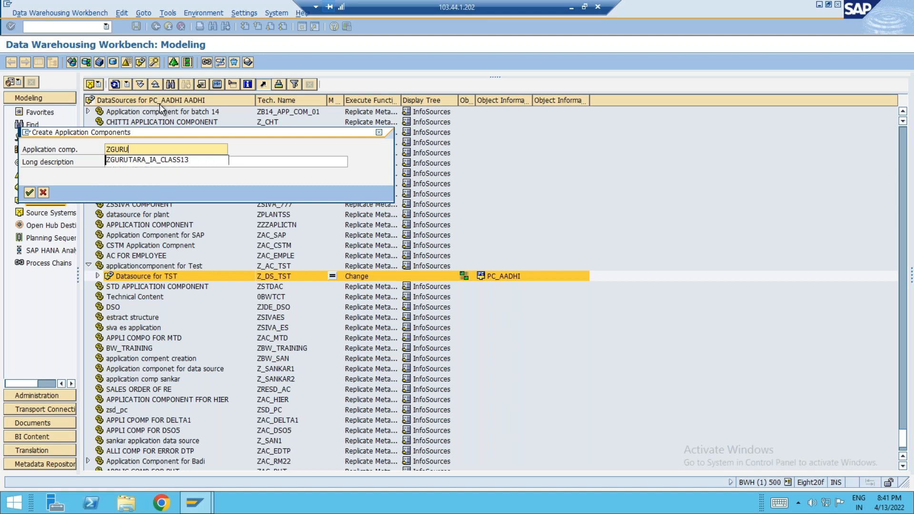
{"action": "type", "text": "_AC_13"}
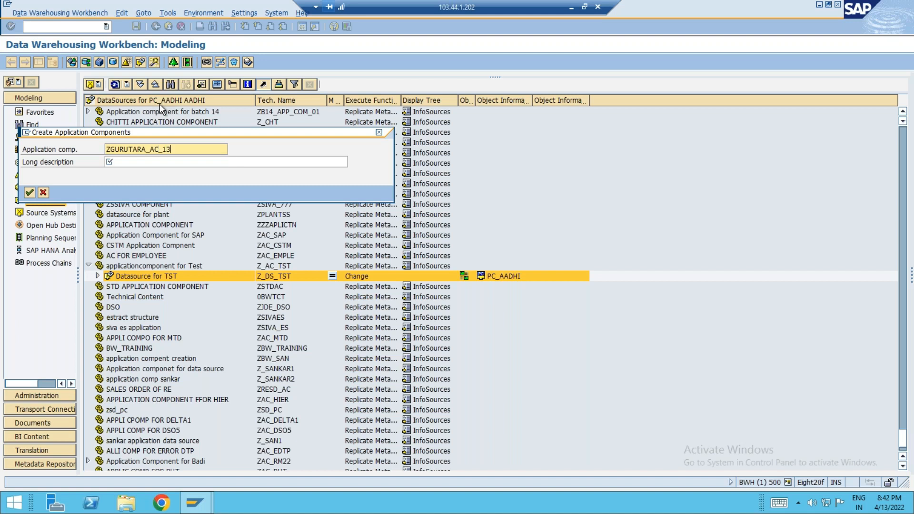
{"action": "key", "text": "Tab"}
{"action": "type", "text": "Application coponent for gurutara 13"}
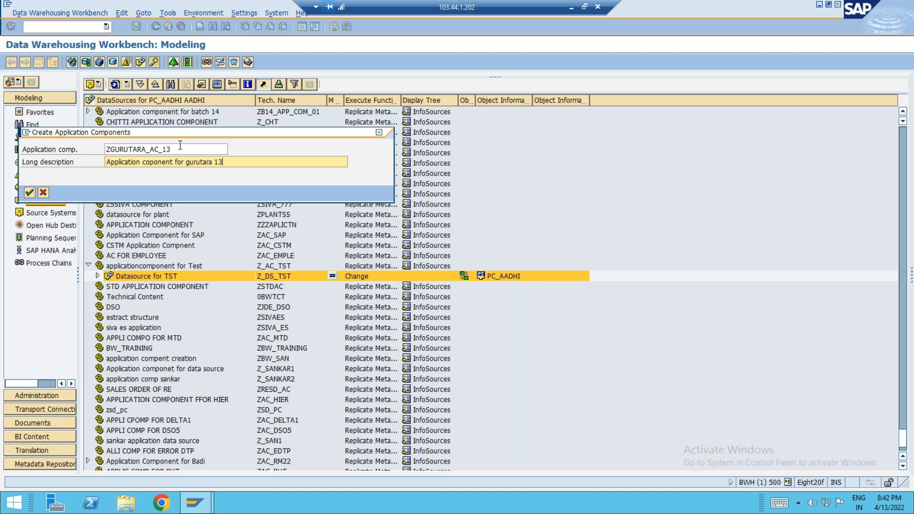
{"action": "double_click", "coordinate": [164, 149]}
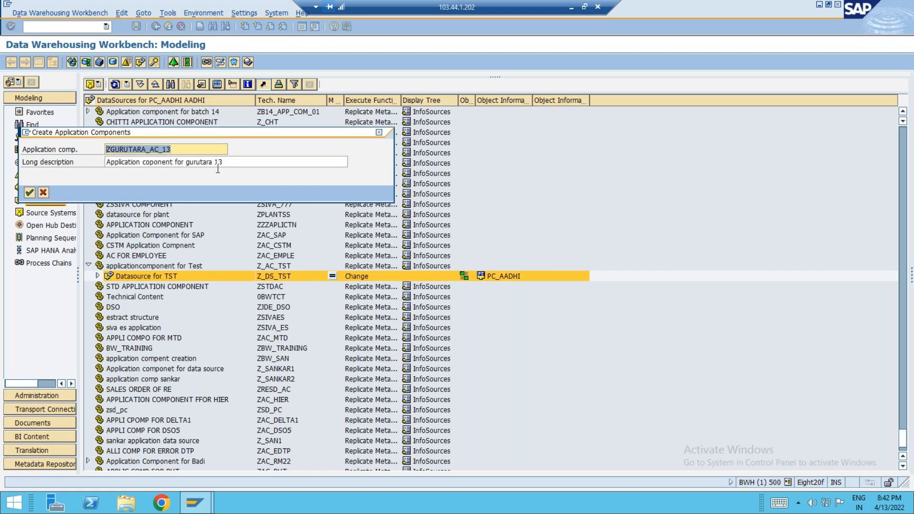
{"action": "left_click_drag", "start_coordinate": [229, 164], "coordinate": [99, 167]}
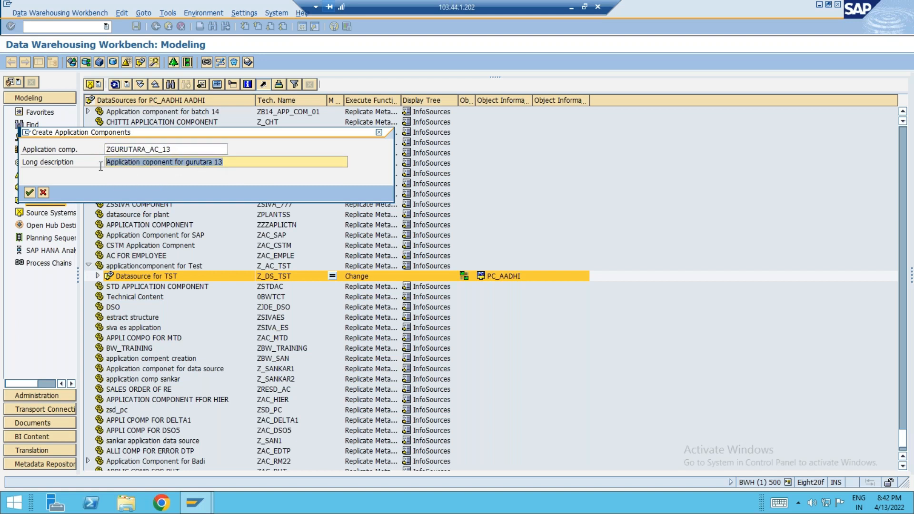
{"action": "left_click", "coordinate": [29, 192]}
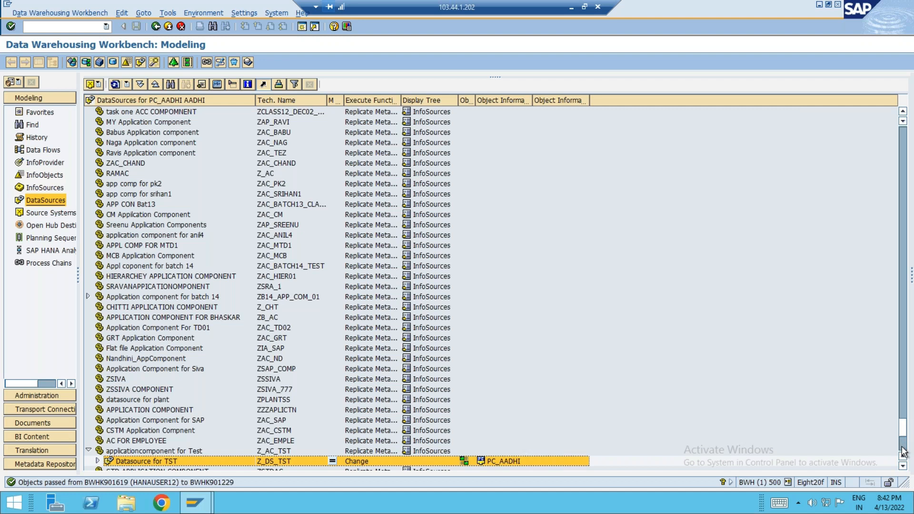
Step: Select the new gurutara 13 component in DataSources, then collapse File in Source Systems
{"action": "scroll", "coordinate": [903, 451], "scroll_direction": "down", "scroll_amount": 8}
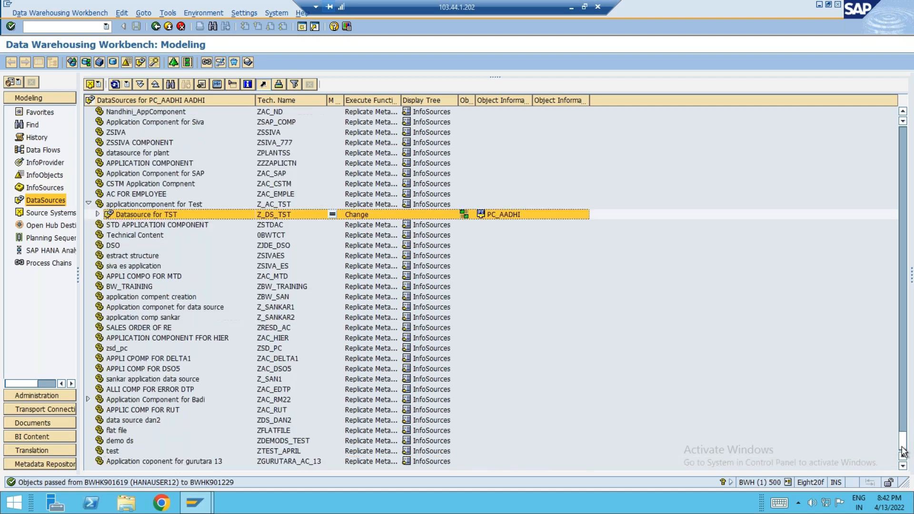
{"action": "left_click", "coordinate": [154, 461]}
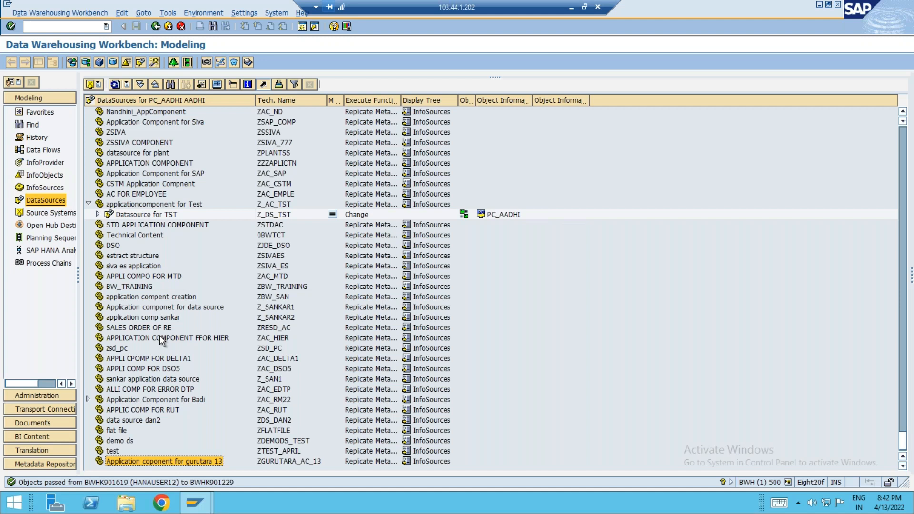
{"action": "left_click", "coordinate": [50, 212]}
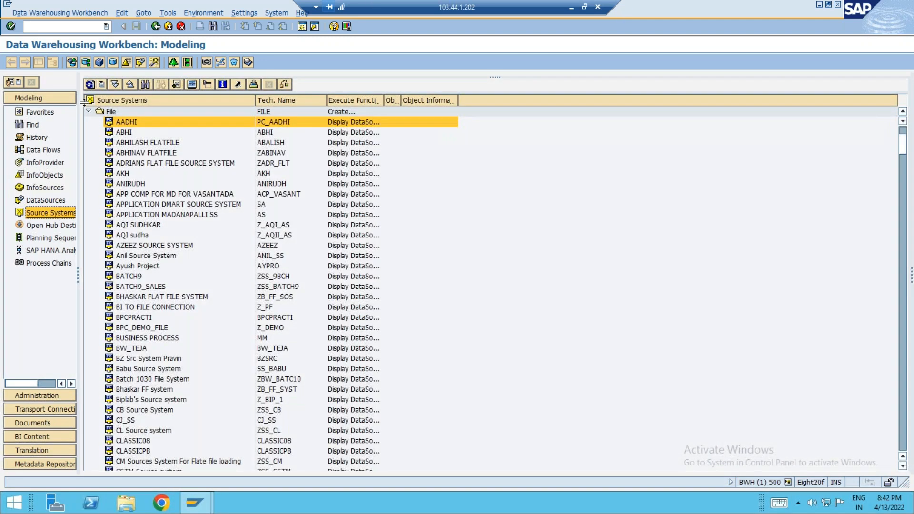
{"action": "left_click", "coordinate": [88, 111]}
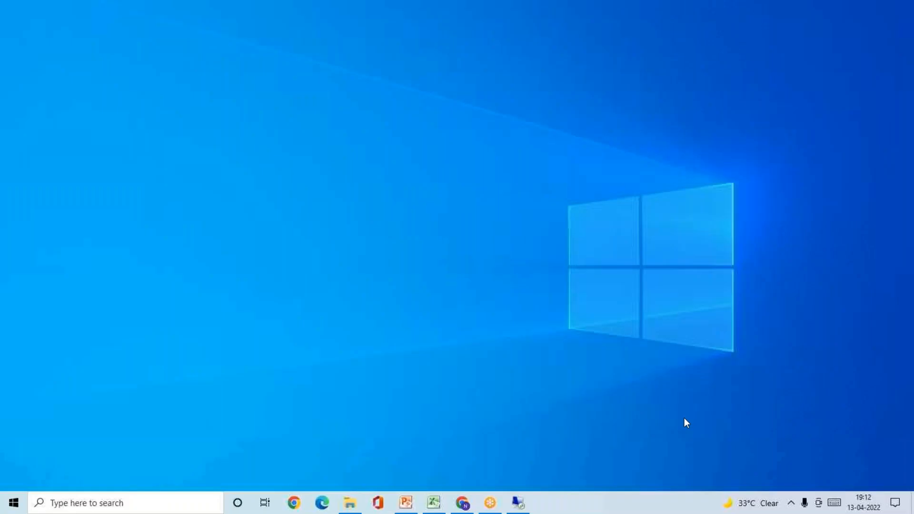
Step: Show PowerPoint slide 25 and its Data source Flat File box, then return to SAP
{"action": "left_click", "coordinate": [403, 506]}
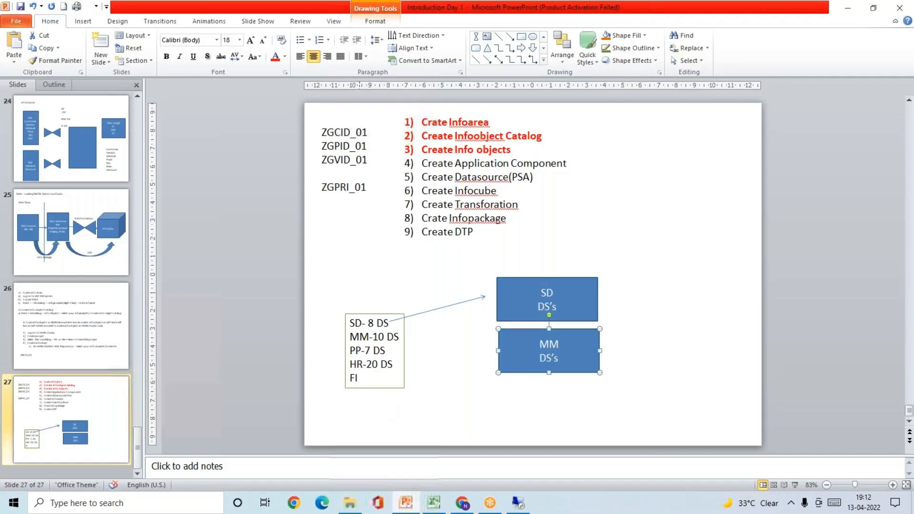
{"action": "left_click", "coordinate": [106, 223]}
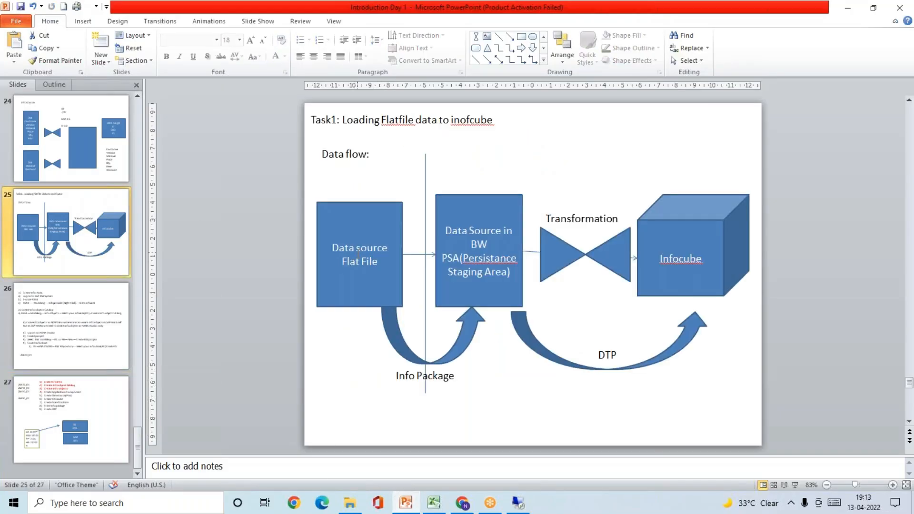
{"action": "left_click", "coordinate": [375, 266]}
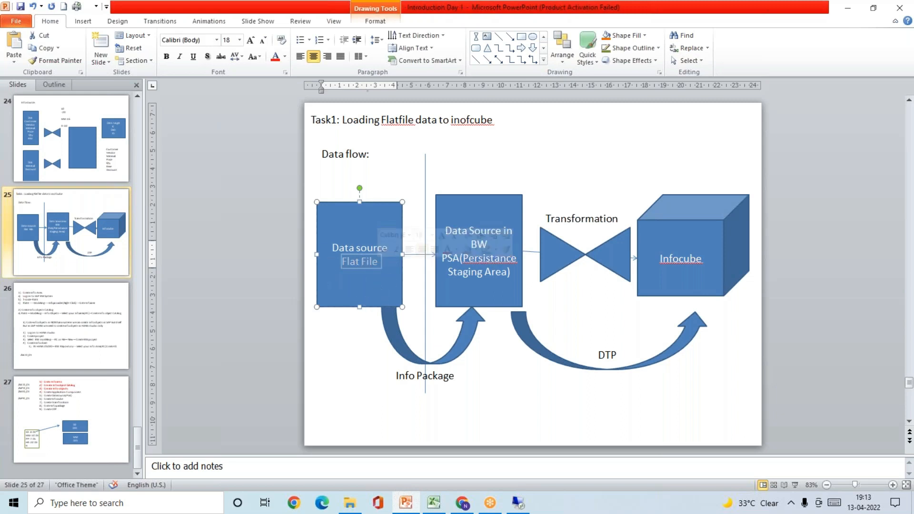
{"action": "left_click", "coordinate": [516, 504]}
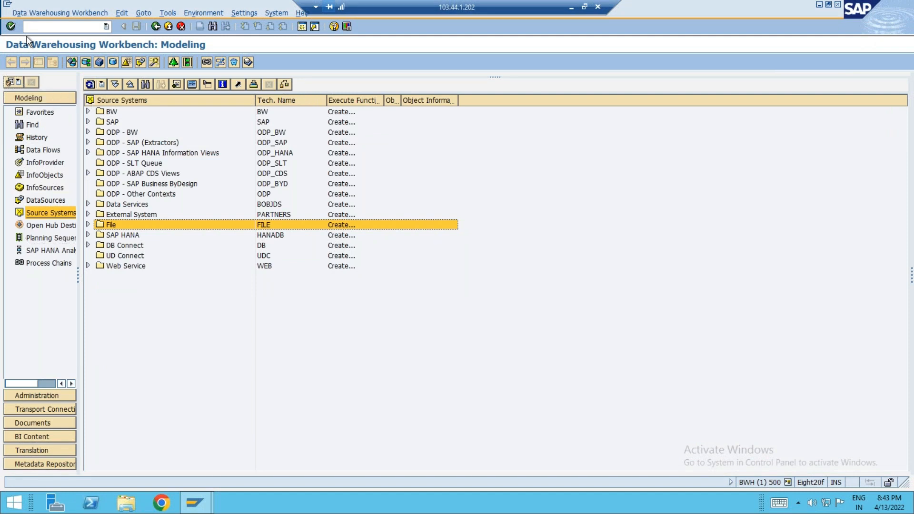
Step: Expand the File folder in Source Systems to list all its flat-file source systems
{"action": "left_click", "coordinate": [28, 214]}
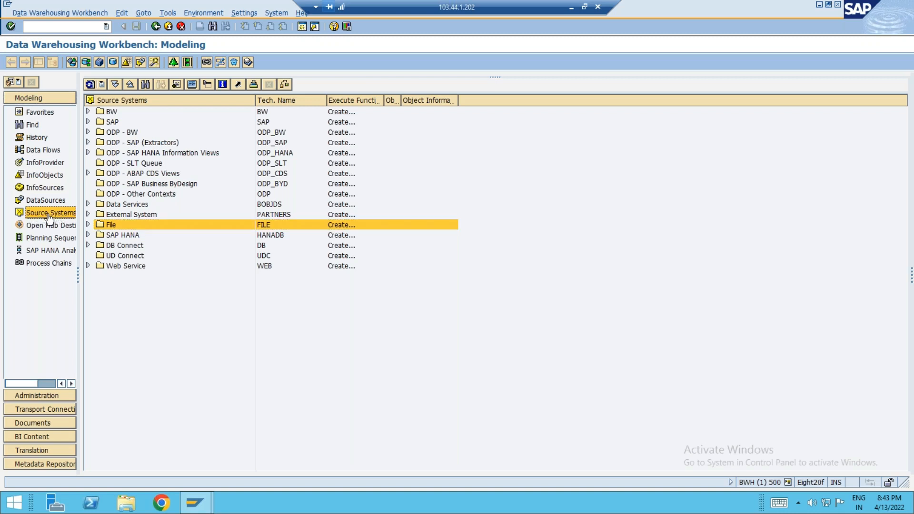
{"action": "left_click", "coordinate": [109, 226]}
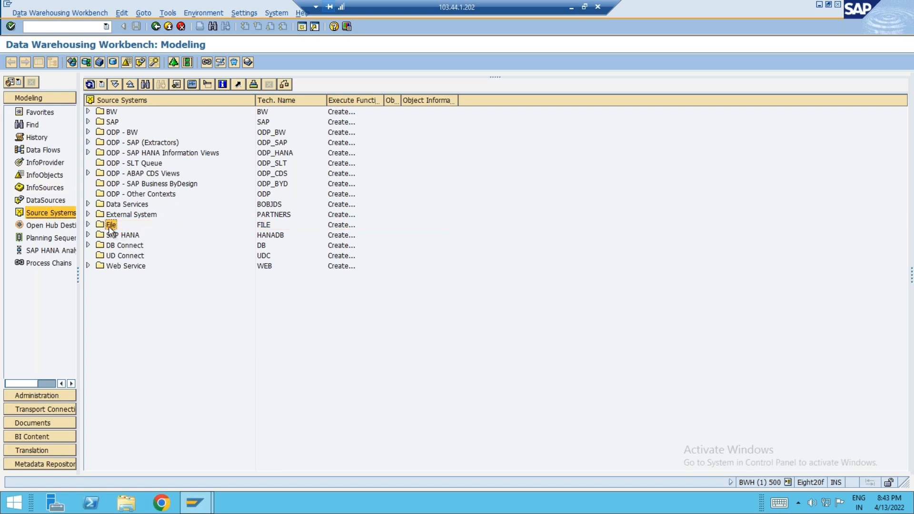
{"action": "left_click", "coordinate": [109, 111]}
{"action": "left_click", "coordinate": [108, 225]}
{"action": "left_click", "coordinate": [88, 225]}
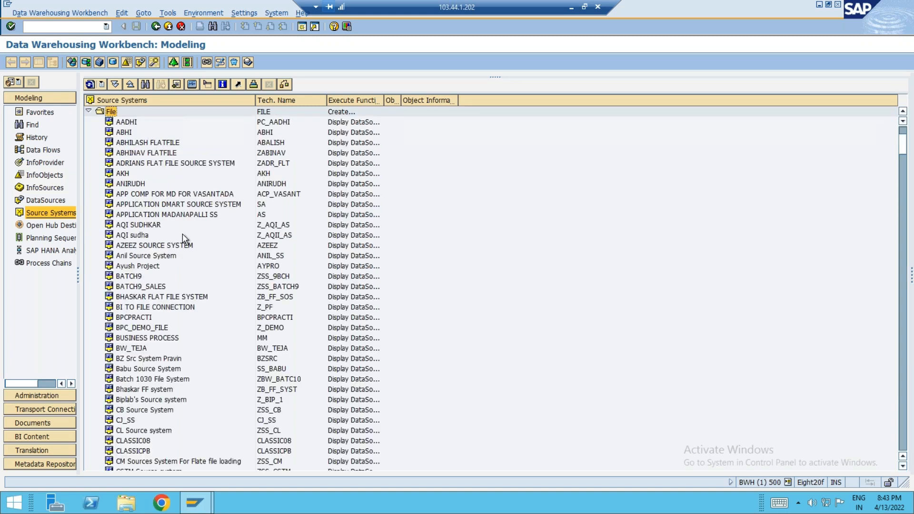